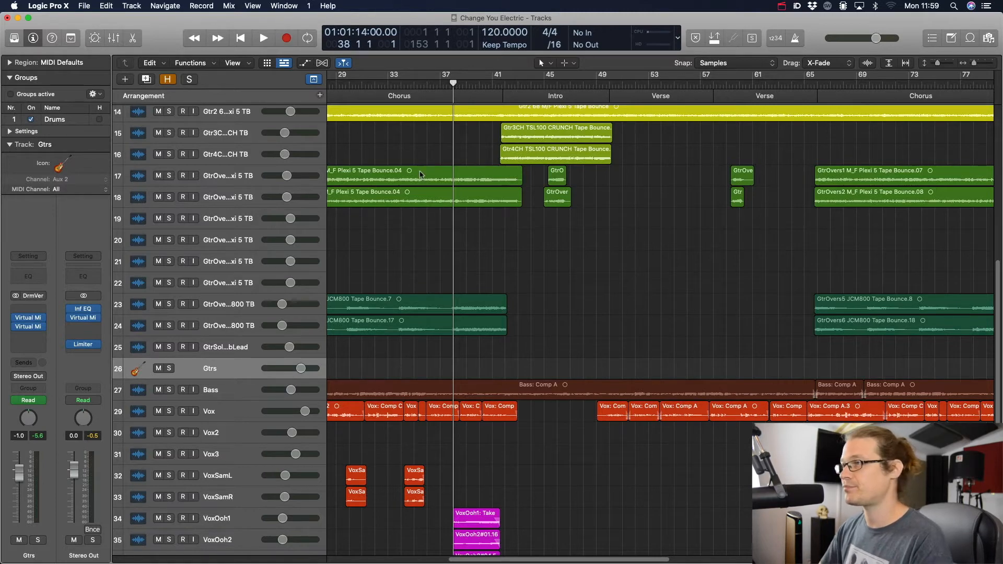
# - Examine the modules in both Virtual Mix Rack inserts on the Gtrs bus and bypass the second insert
pyautogui.moveTo(19, 318)
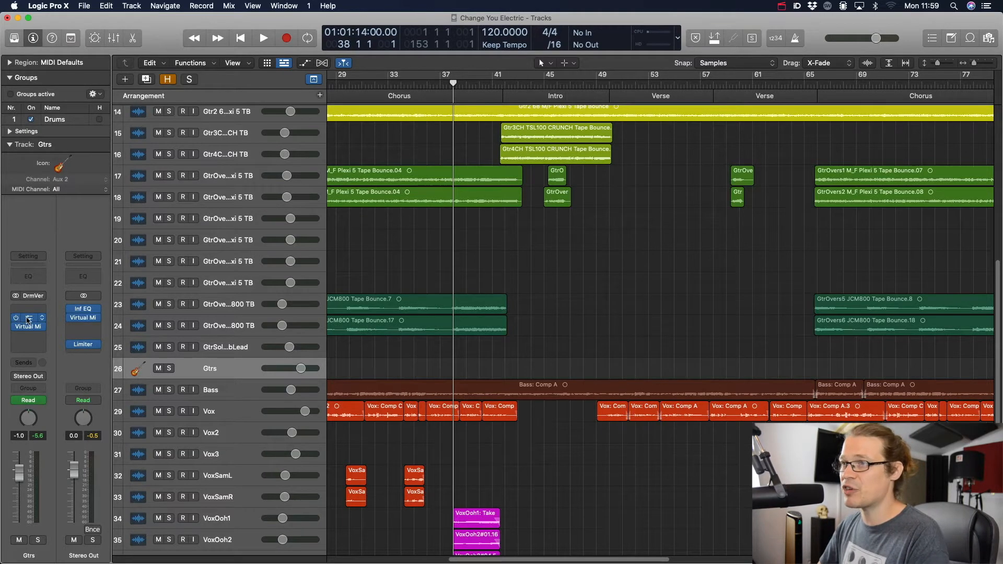
pyautogui.click(28, 320)
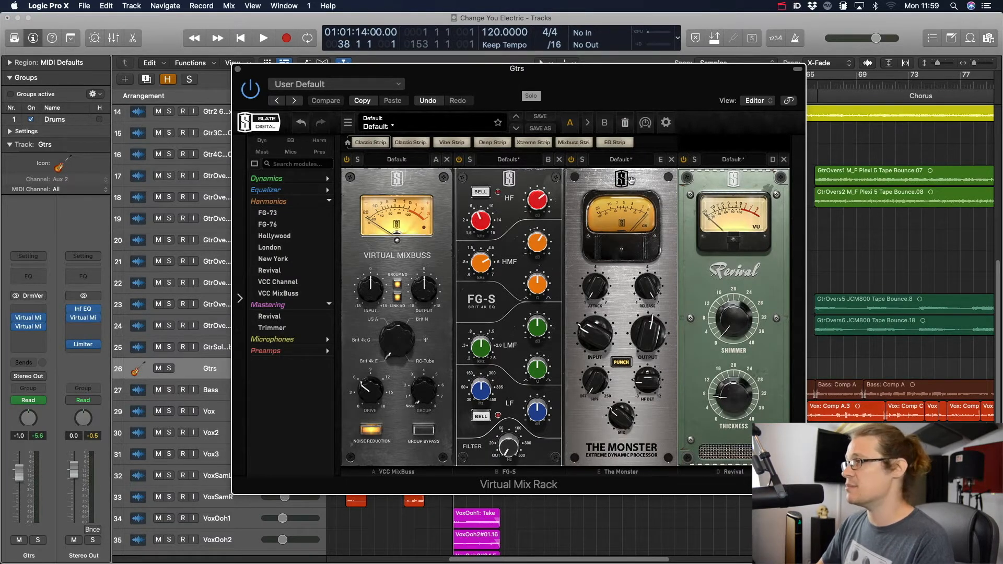
pyautogui.click(238, 70)
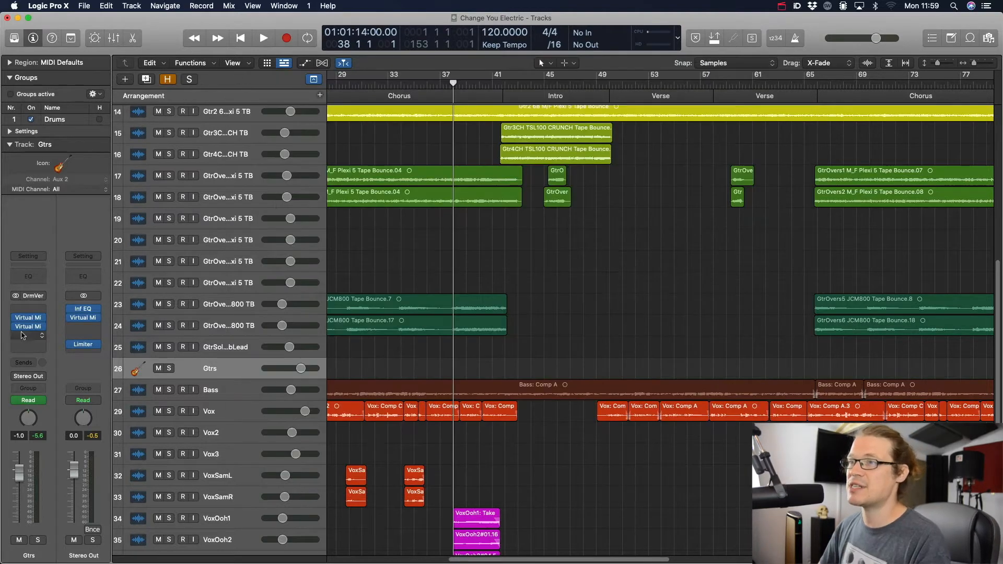
pyautogui.click(29, 326)
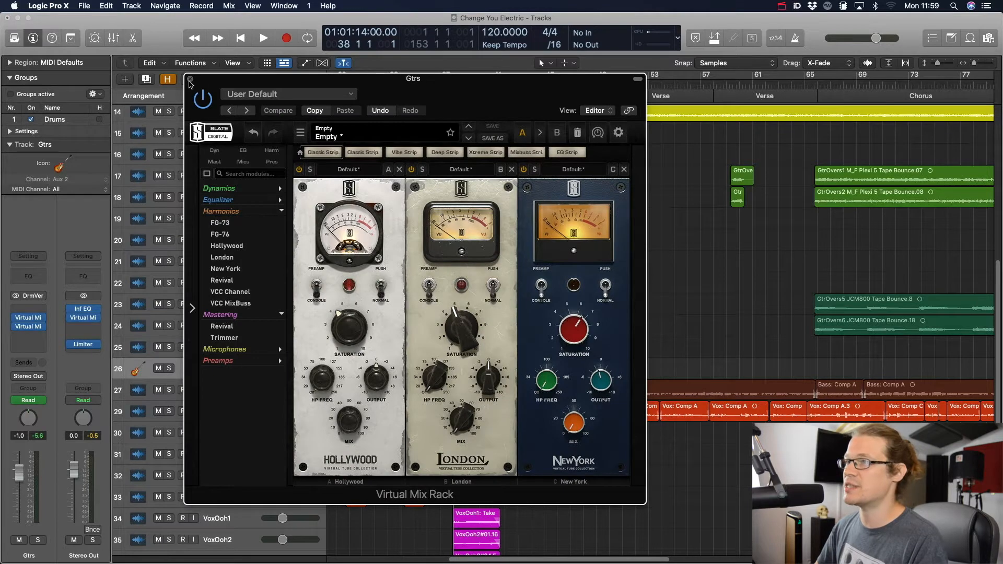
pyautogui.click(190, 79)
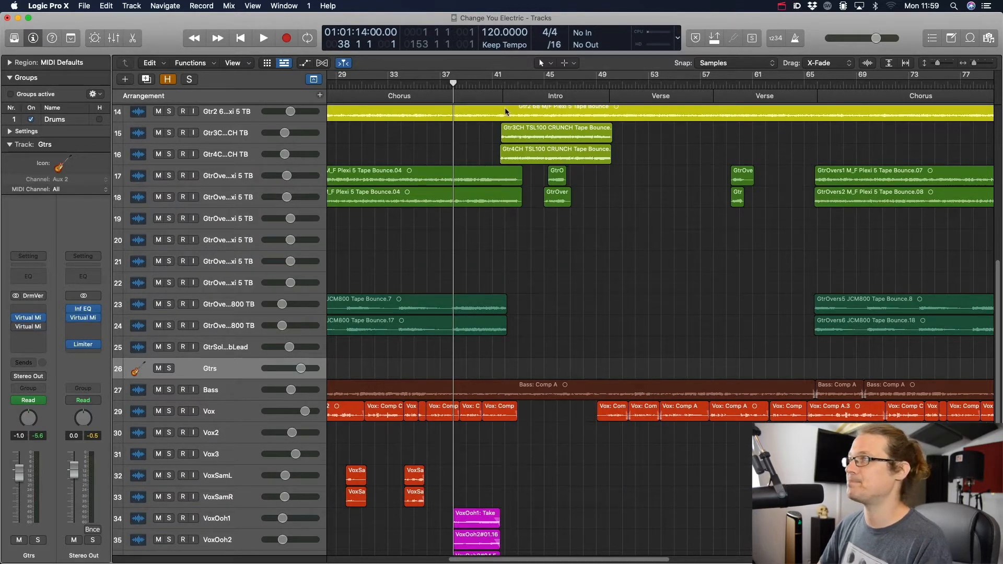
# - Set a cycle range from about bar 37 to bar 44 across the chorus-to-intro transition
pyautogui.moveTo(453, 77); pyautogui.dragTo(520, 76)
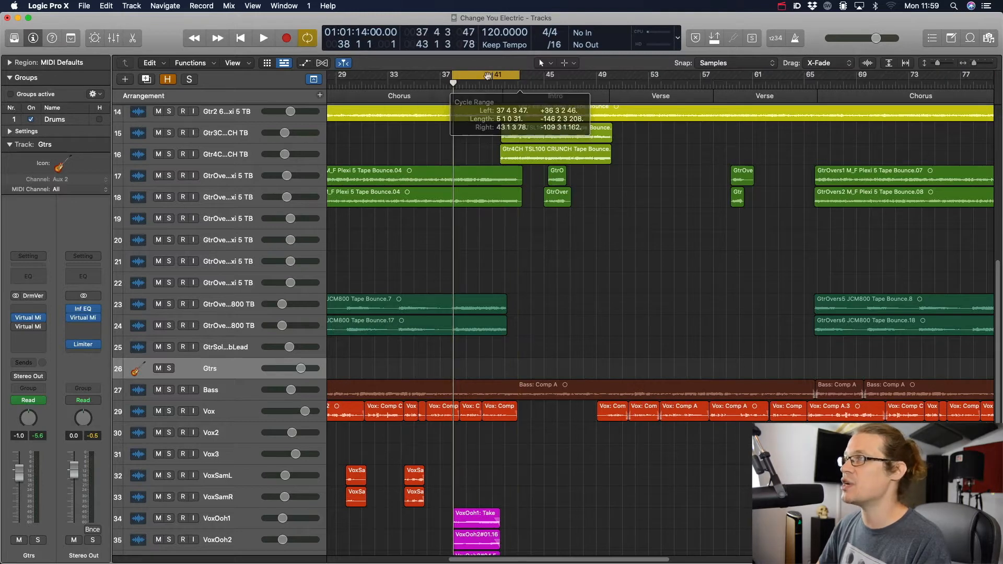
pyautogui.moveTo(454, 77); pyautogui.dragTo(451, 77)
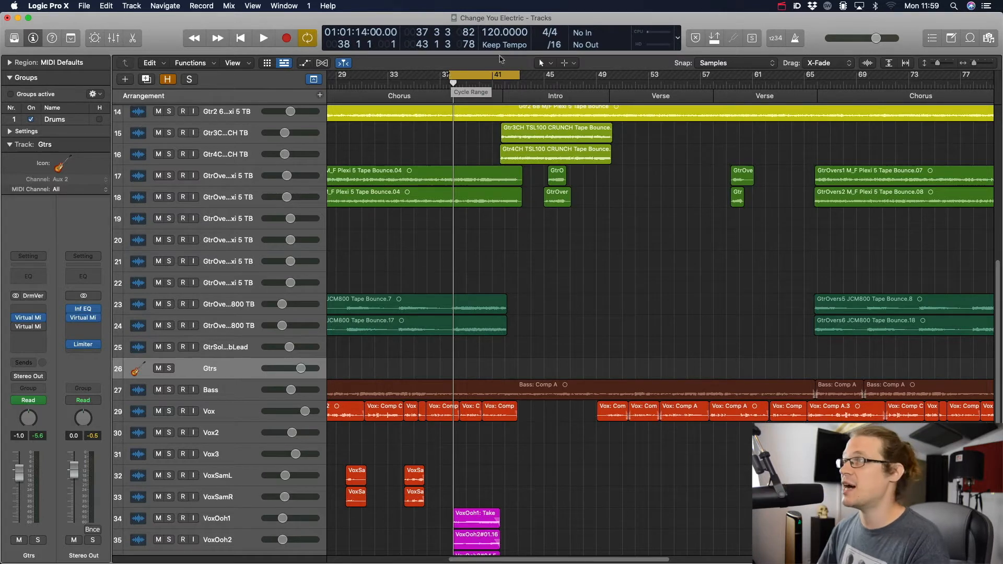
pyautogui.moveTo(519, 74); pyautogui.dragTo(533, 75)
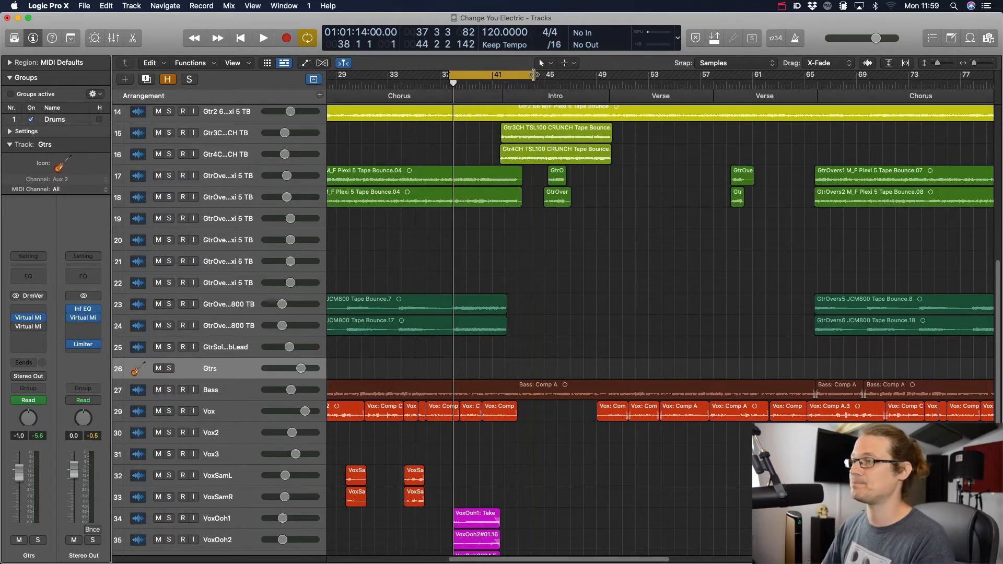
# - Play the cycled chorus-to-intro section and turn cycle mode off
pyautogui.press('space')
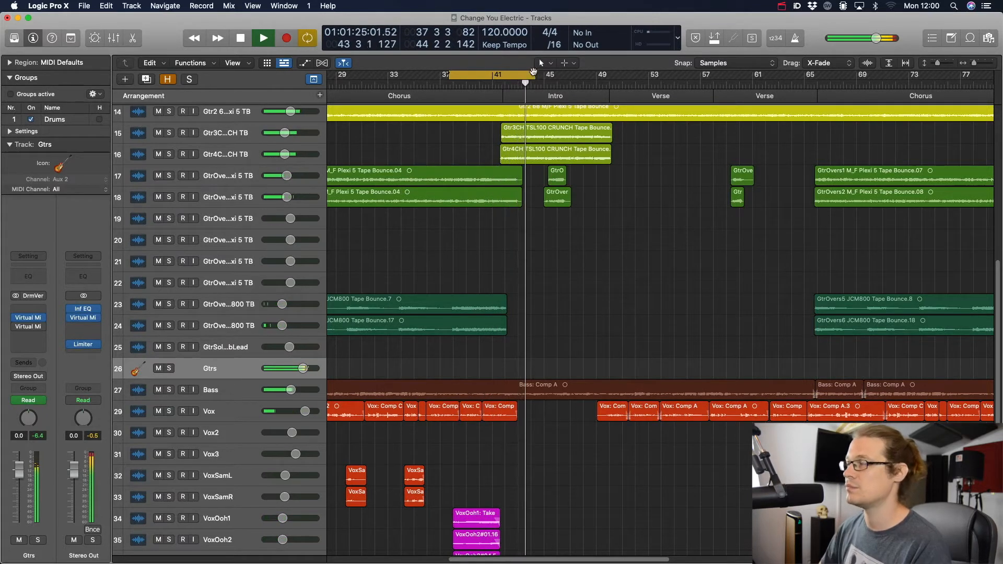
pyautogui.press('space')
pyautogui.press('c')
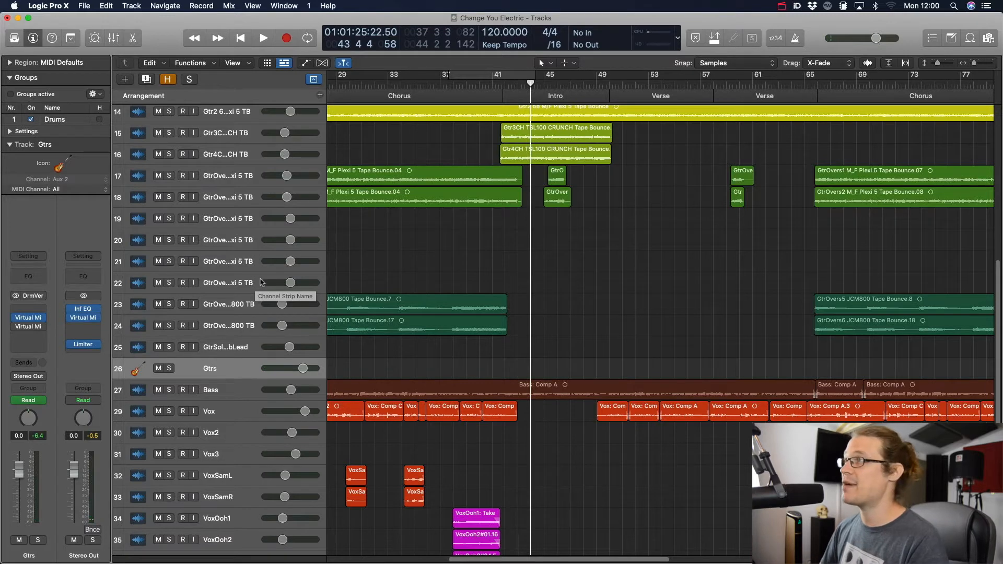
# - Play the transition into the intro from bar 41 with the second Virtual Mix Rack insert bypassed
pyautogui.click(492, 83)
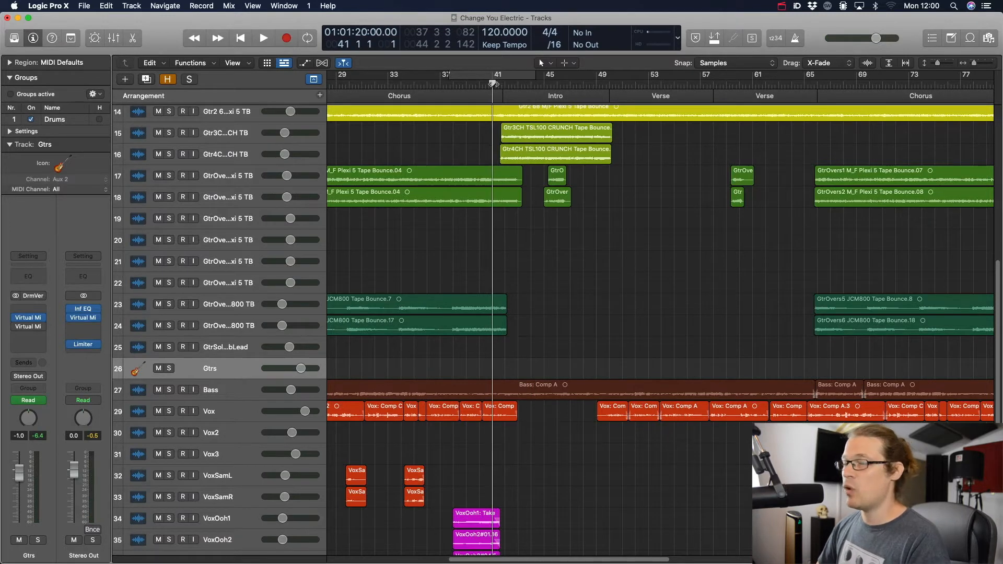
pyautogui.press('space')
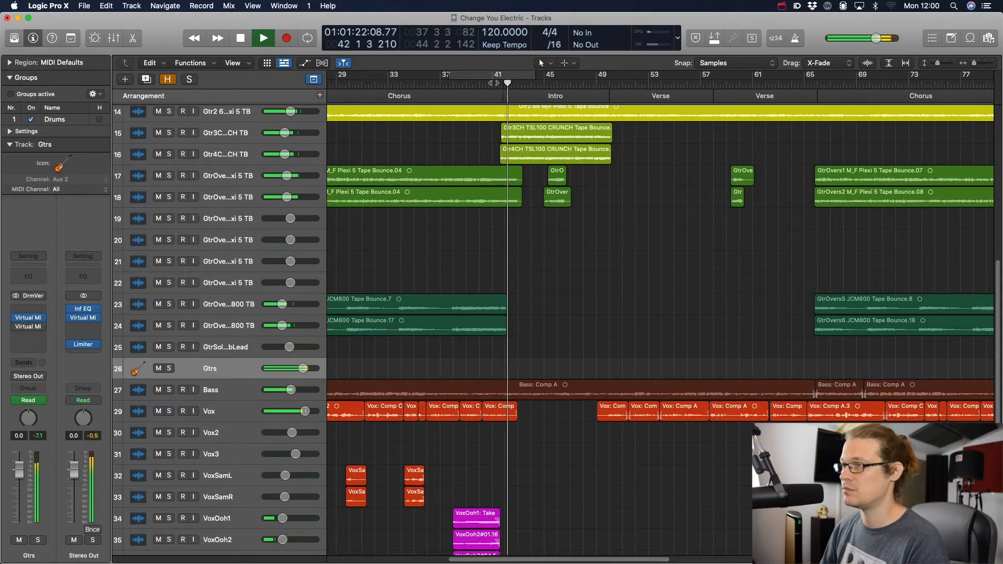
pyautogui.press('space')
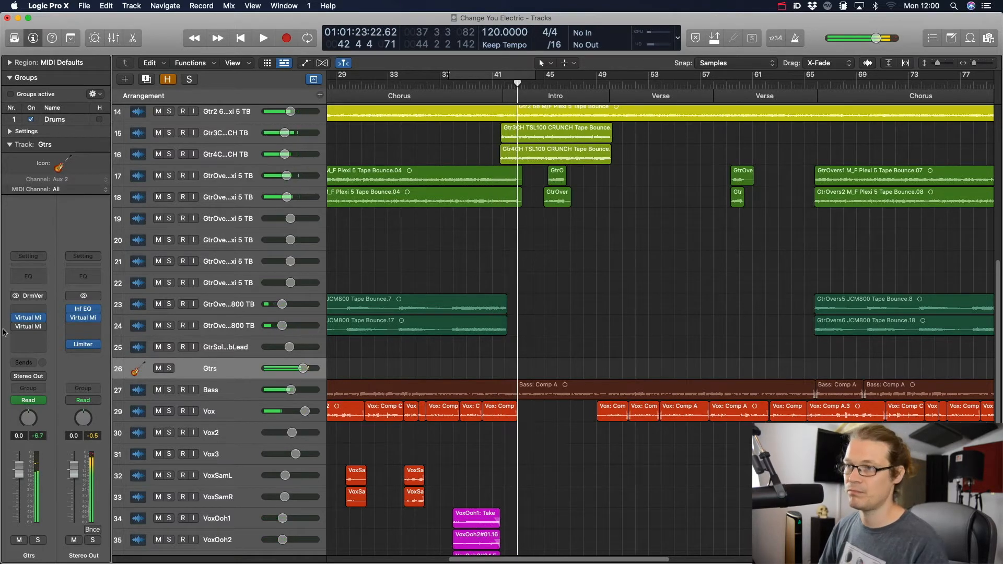
# - Re-enable the second Virtual Mix Rack insert on the Gtrs bus and play the transition again from bar 41
pyautogui.scroll(5, 485, 232)
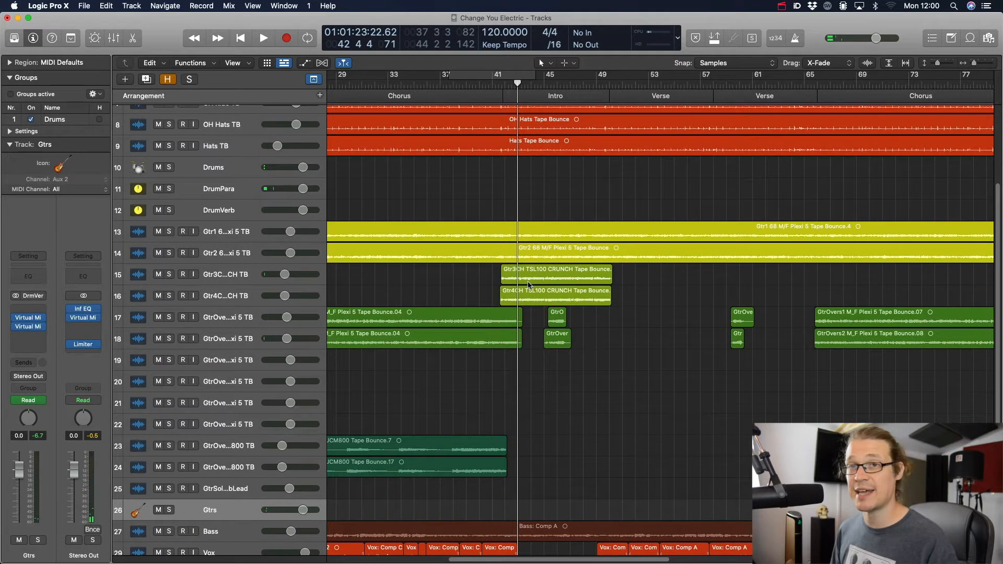
pyautogui.scroll(-3, 528, 285)
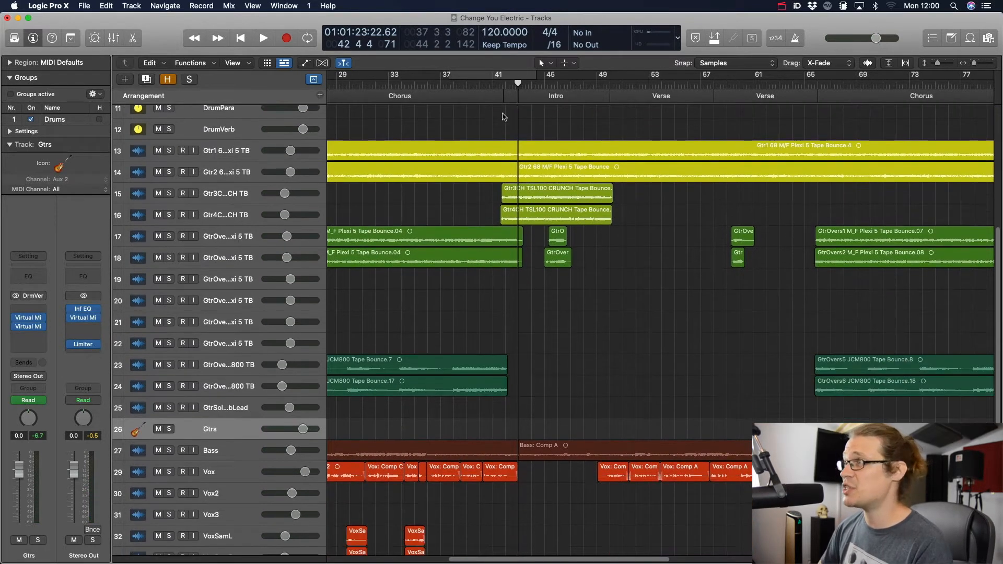
pyautogui.moveTo(493, 82); pyautogui.dragTo(492, 84)
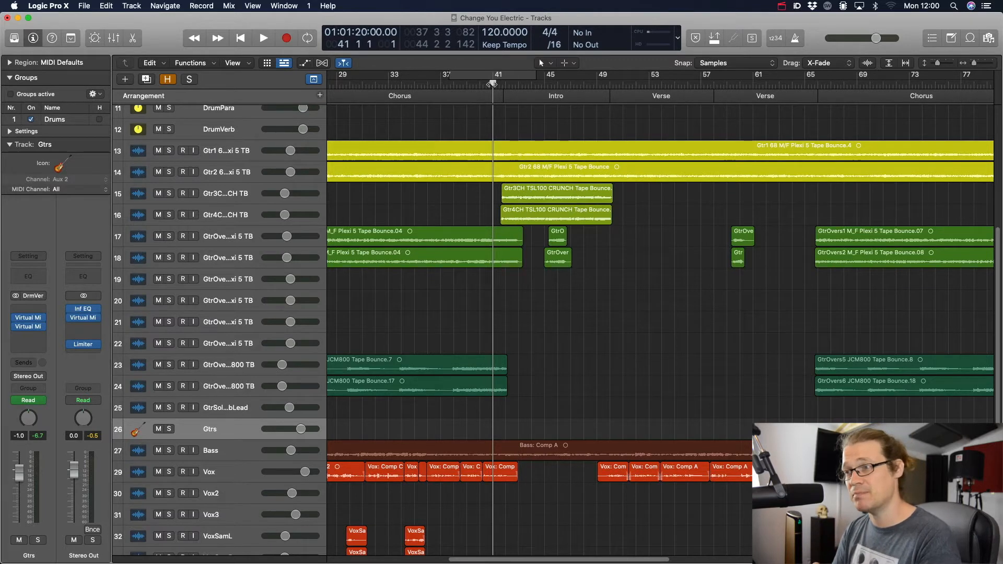
pyautogui.press('space')
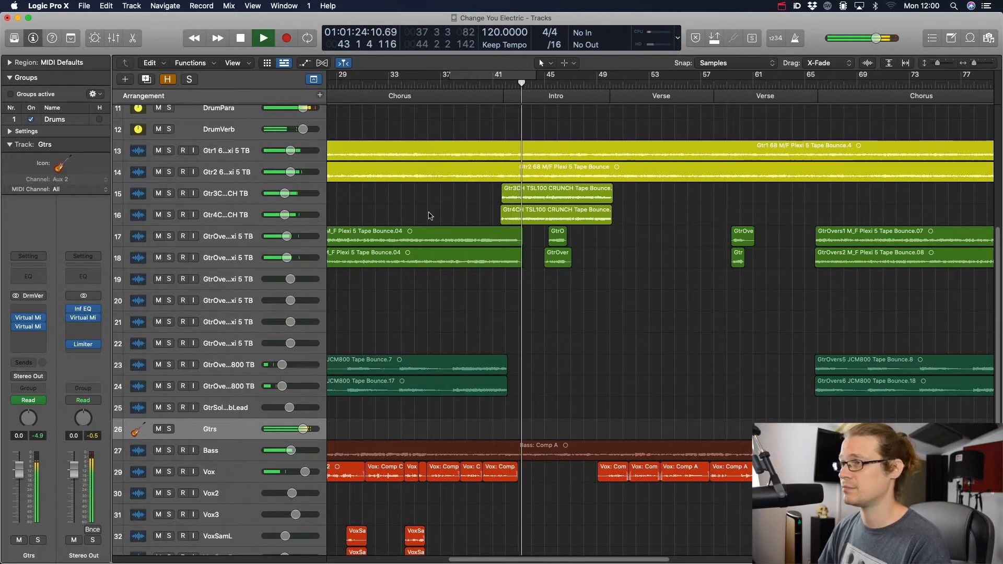
pyautogui.press('space')
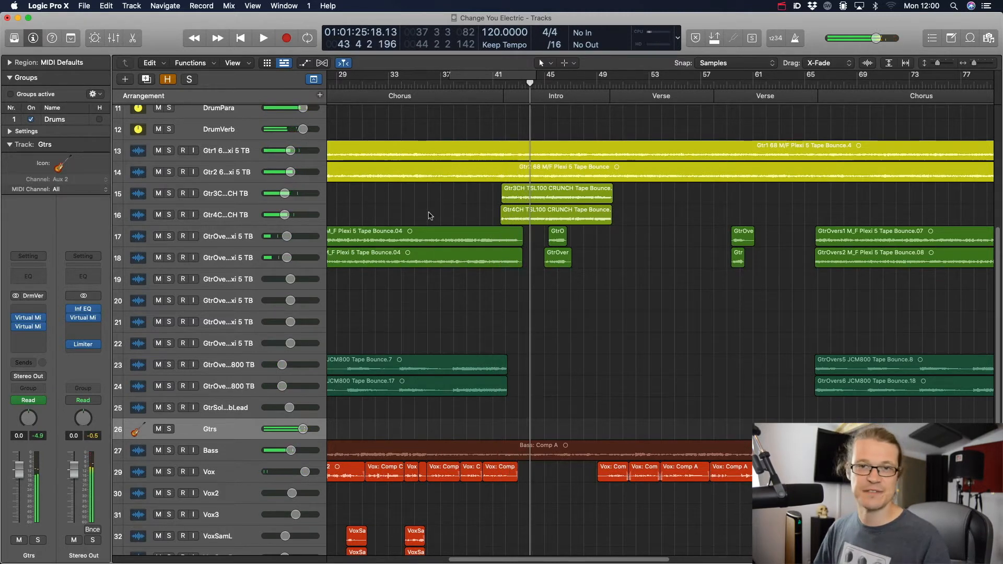
# - Solo the Gtrs bus and play the intro from bar 42, comparing the second Virtual Mix Rack insert on and bypassed
pyautogui.click(169, 428)
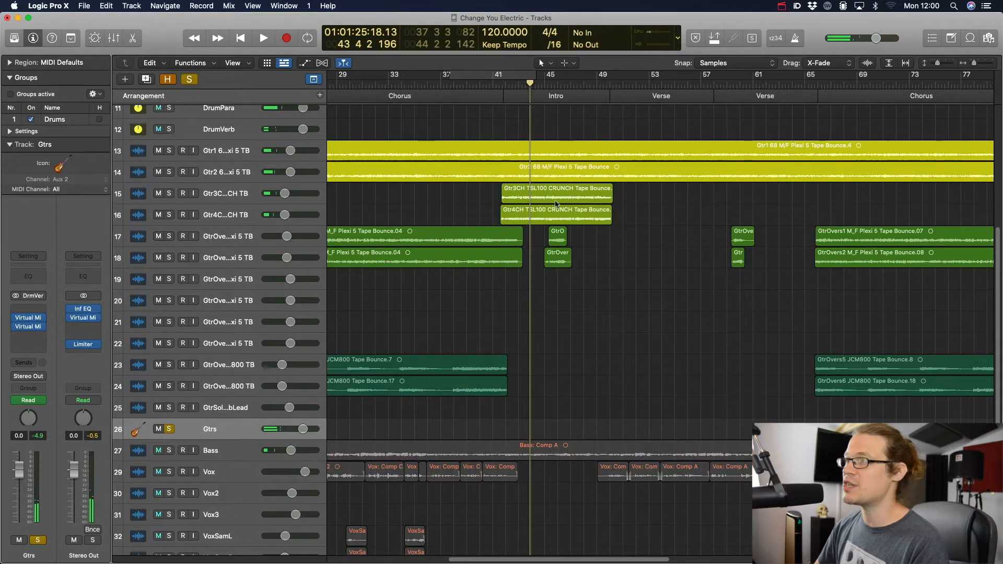
pyautogui.click(499, 83)
pyautogui.moveTo(501, 84); pyautogui.dragTo(508, 84)
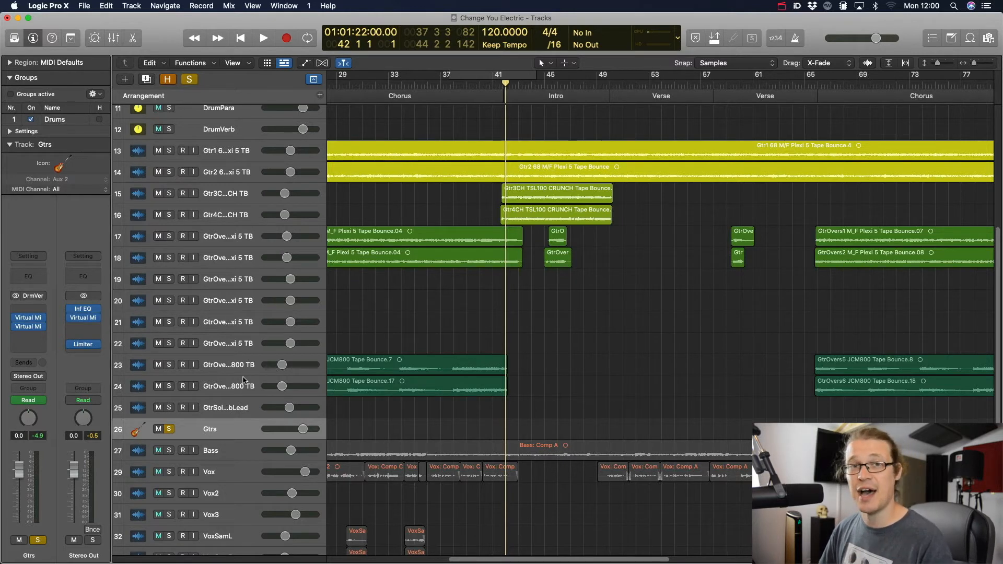
pyautogui.moveTo(18, 329)
pyautogui.press('space')
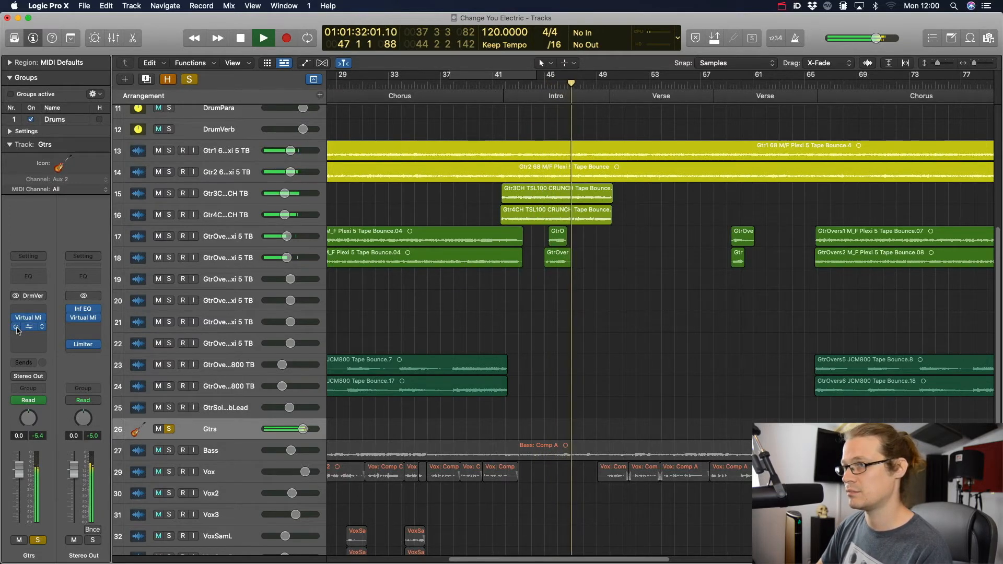
pyautogui.press('space')
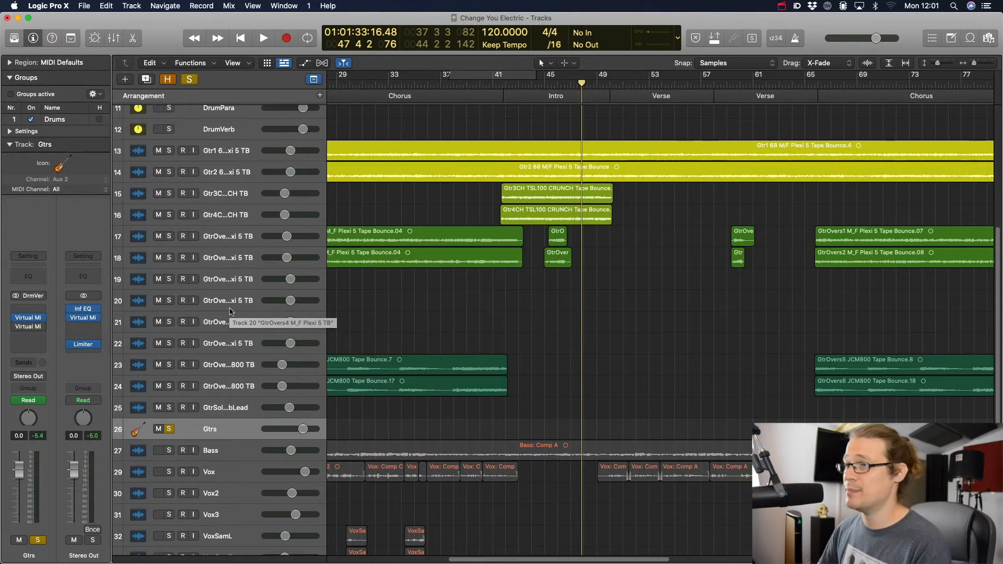
# - Re-enable the second Virtual Mix Rack insert and examine its Hollywood, London and New York modules
pyautogui.click(24, 329)
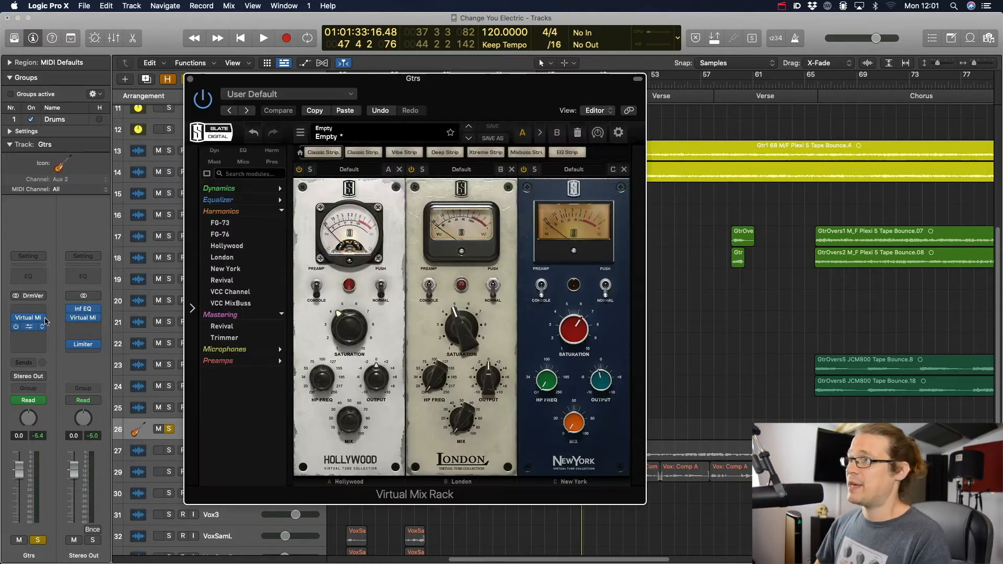
pyautogui.moveTo(460, 86); pyautogui.dragTo(594, 85)
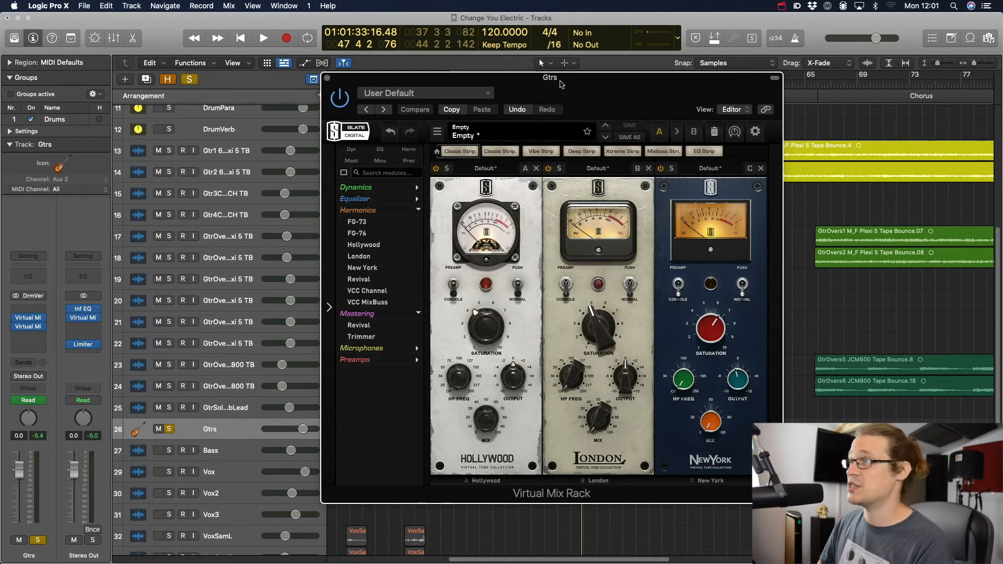
pyautogui.click(327, 78)
# - Show track automation, display the Gtrs bus's 3 Virtual Mix: A-Mix curve and place the playhead at its step at bar 42
pyautogui.scroll(-2, 410, 190)
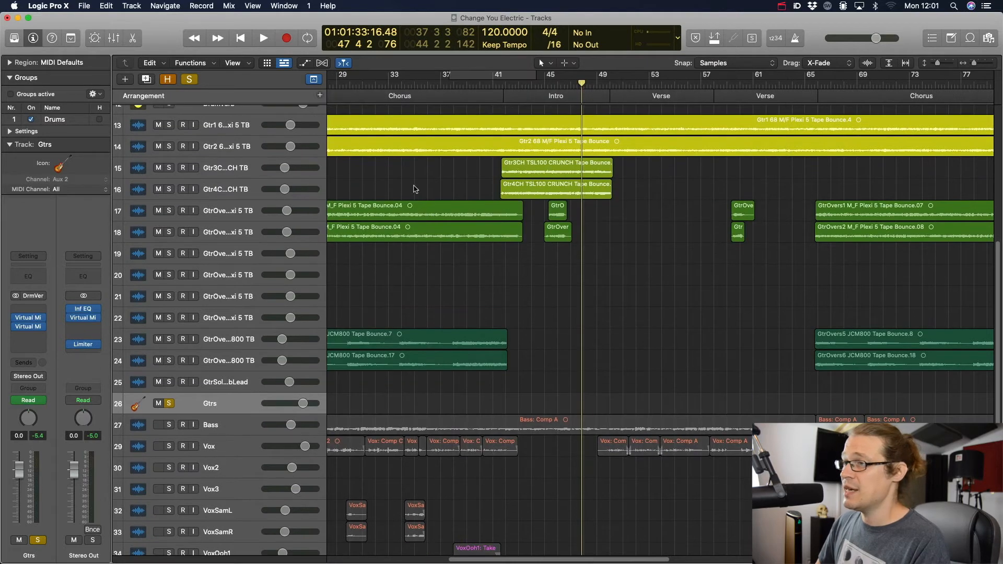
pyautogui.press('a')
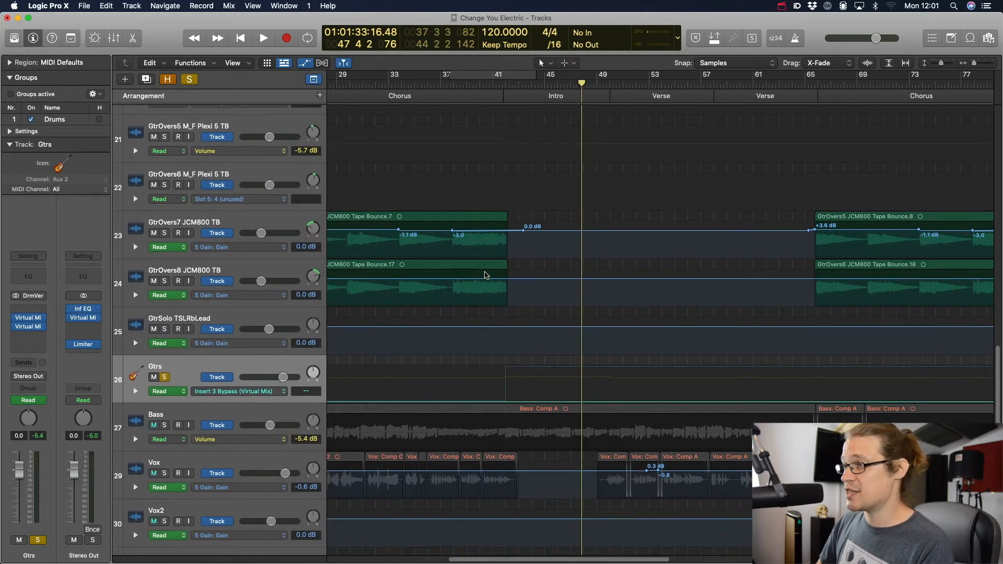
pyautogui.press('super+Down')
pyautogui.press('super+Right')
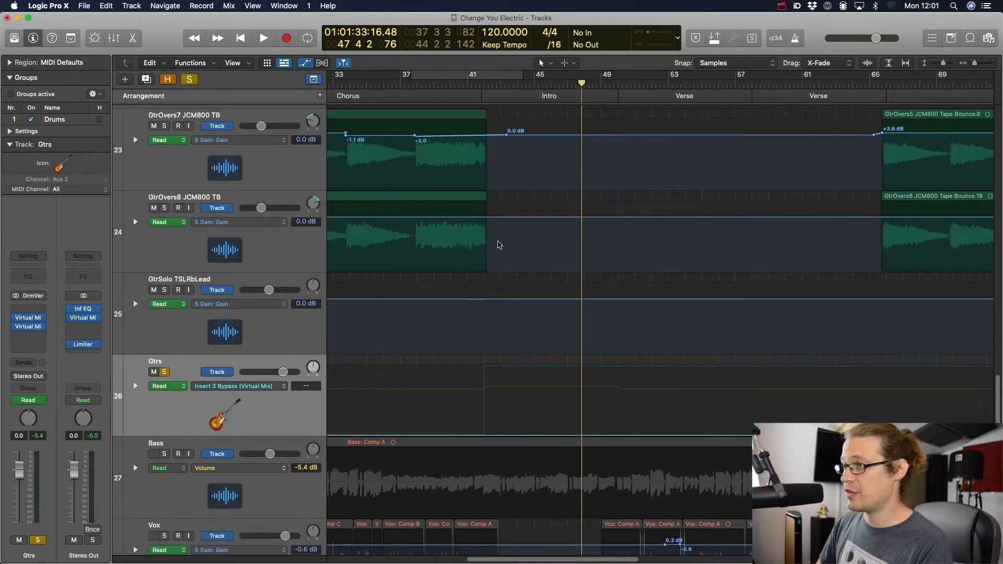
pyautogui.click(272, 387)
pyautogui.click(303, 396)
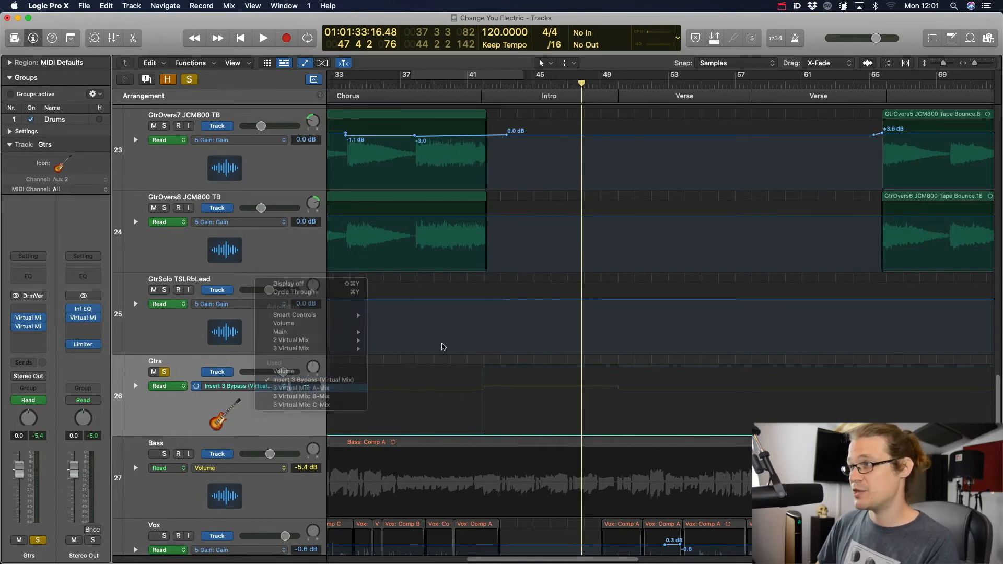
pyautogui.click(484, 84)
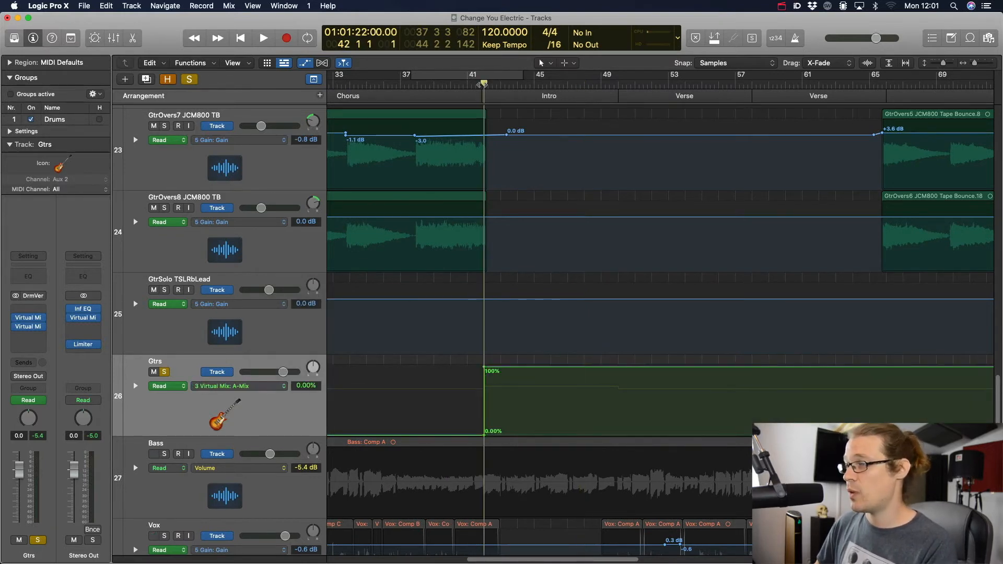
# - Display the 3 Virtual Mix: B-Mix automation on the Gtrs bus, followed by the C-Mix automation
pyautogui.click(266, 386)
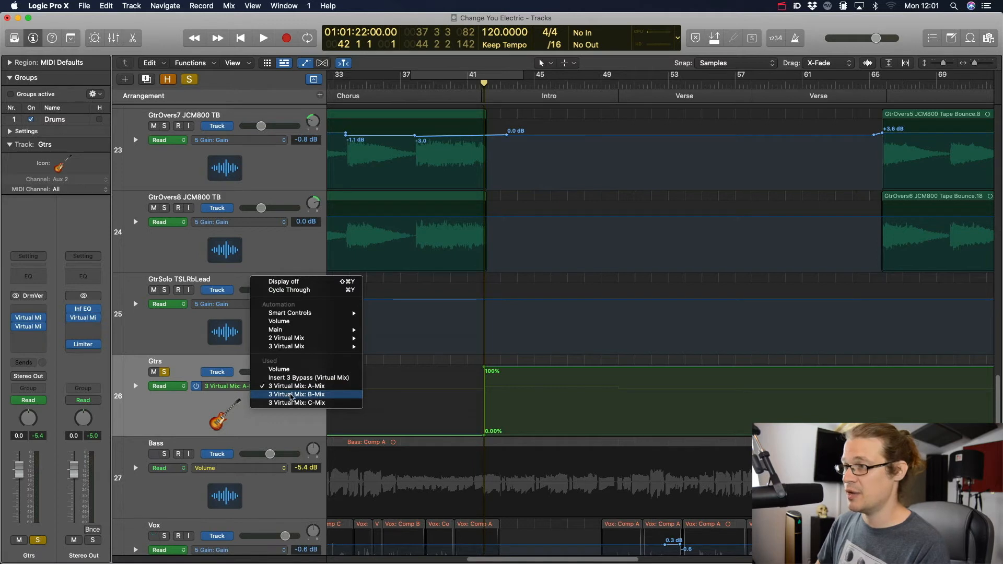
pyautogui.click(316, 394)
pyautogui.click(282, 386)
pyautogui.click(277, 391)
# - Play the soloed Gtrs bus from about bar 40 through the automation change into the intro
pyautogui.click(463, 86)
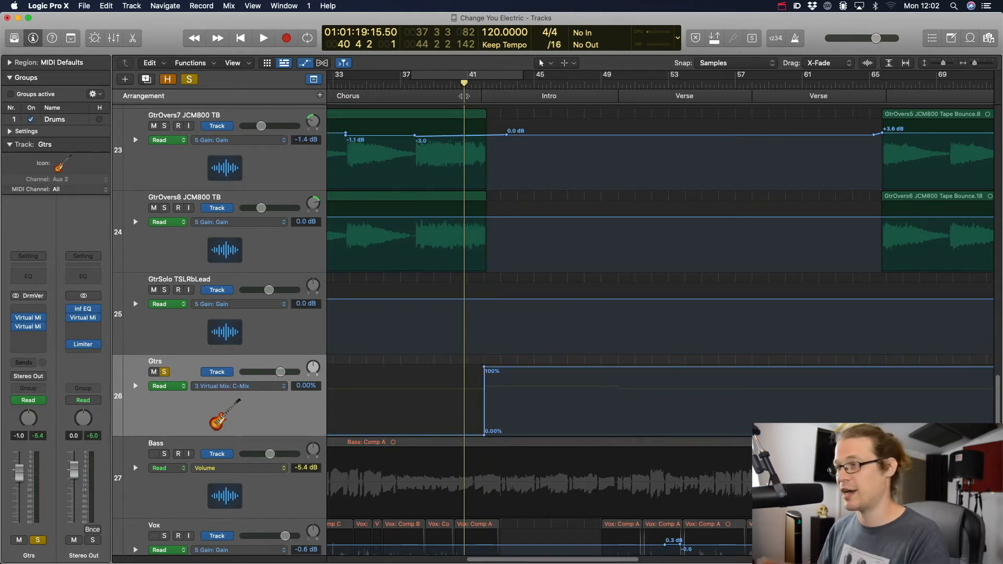
pyautogui.press('space')
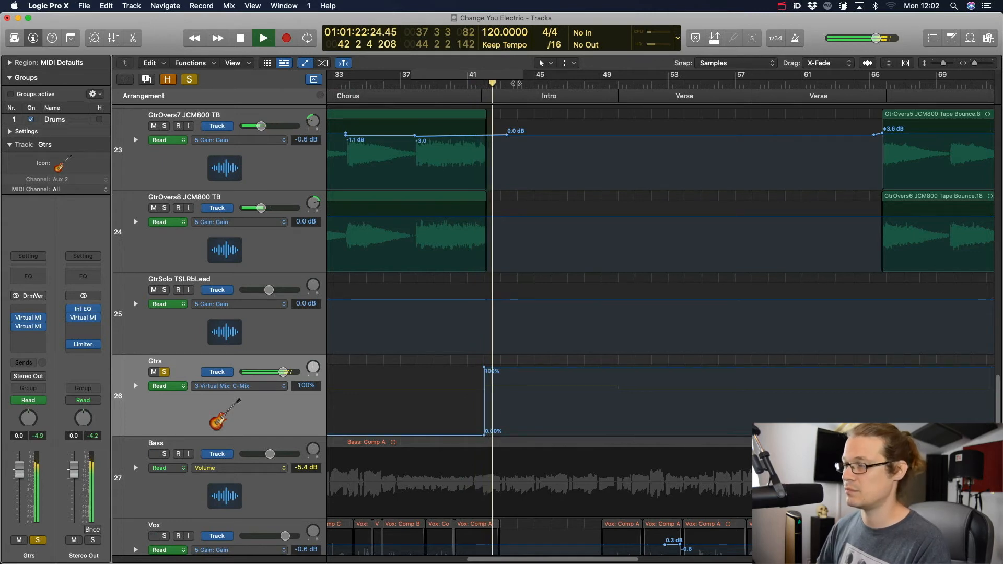
pyautogui.press('space')
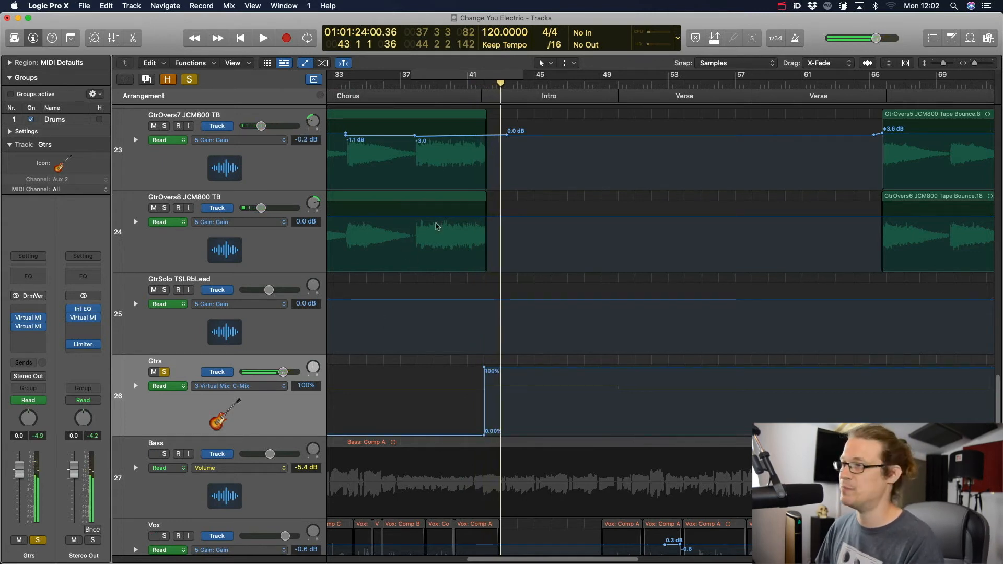
# - Unsolo the Gtrs bus and hide the track automation, returning to the guitar tracks at a reduced track height
pyautogui.click(163, 372)
pyautogui.press('super+Up')
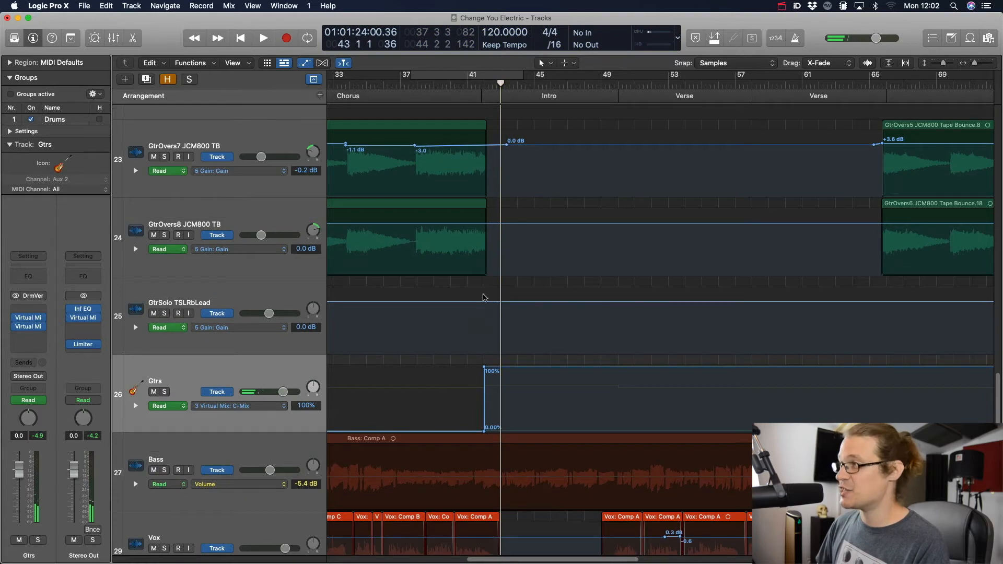
pyautogui.press('a')
pyautogui.press('super+Up')
pyautogui.press('super+Up')
pyautogui.scroll(5, 496, 294)
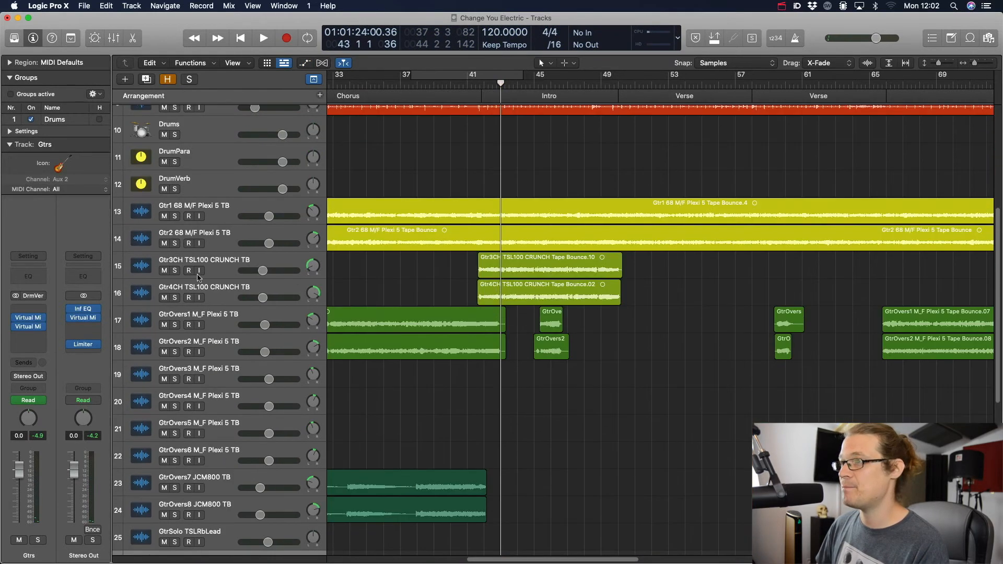
# - Solo only the Gtr1 and Gtr2 68 M/F Plexi 5 TB tracks and play them from about bar 41 into the intro
pyautogui.click(174, 270)
pyautogui.click(174, 297)
pyautogui.click(174, 216)
pyautogui.click(174, 243)
pyautogui.moveTo(176, 272); pyautogui.dragTo(177, 297)
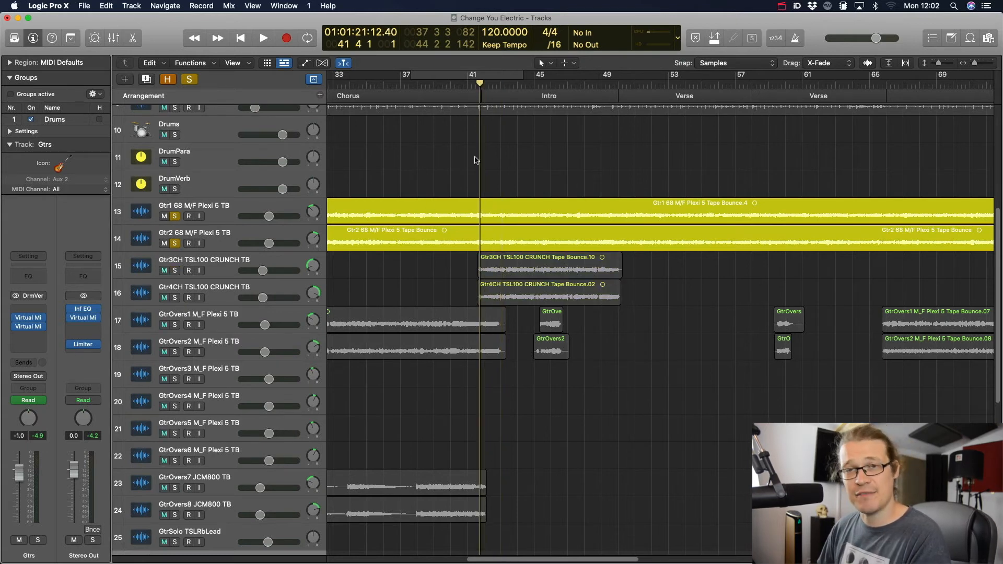
pyautogui.press('space')
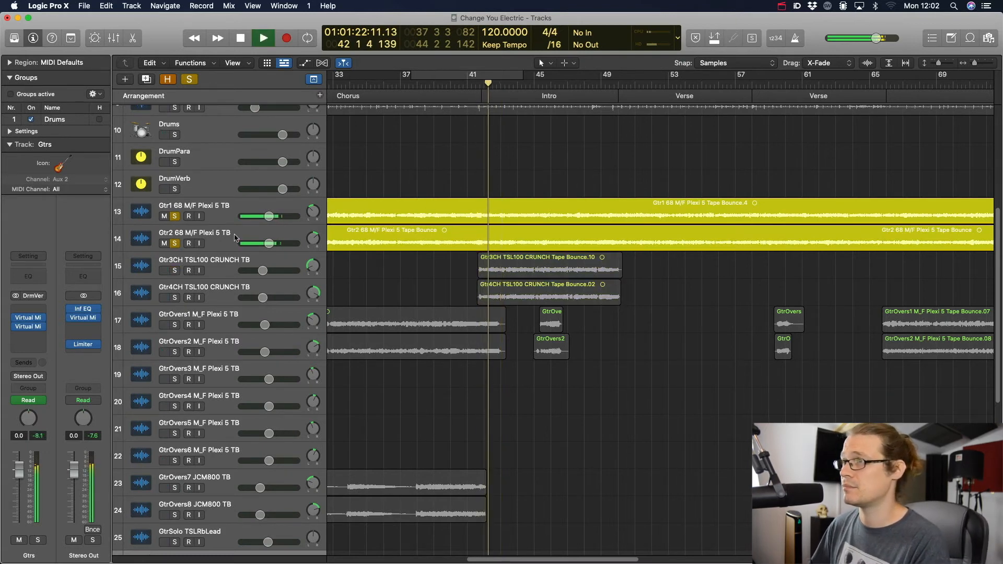
pyautogui.press('space')
# - Switch the solo to the Gtr3CH and Gtr4CH TSL100 CRUNCH tracks, play them briefly from bar 43, and unsolo both
pyautogui.moveTo(176, 217); pyautogui.dragTo(177, 297)
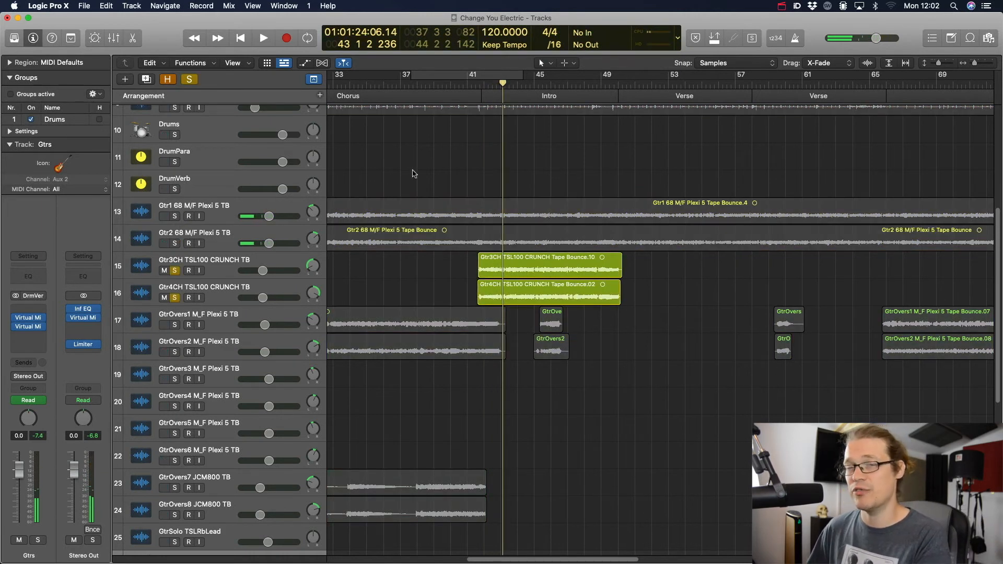
pyautogui.press('space')
pyautogui.press('space')
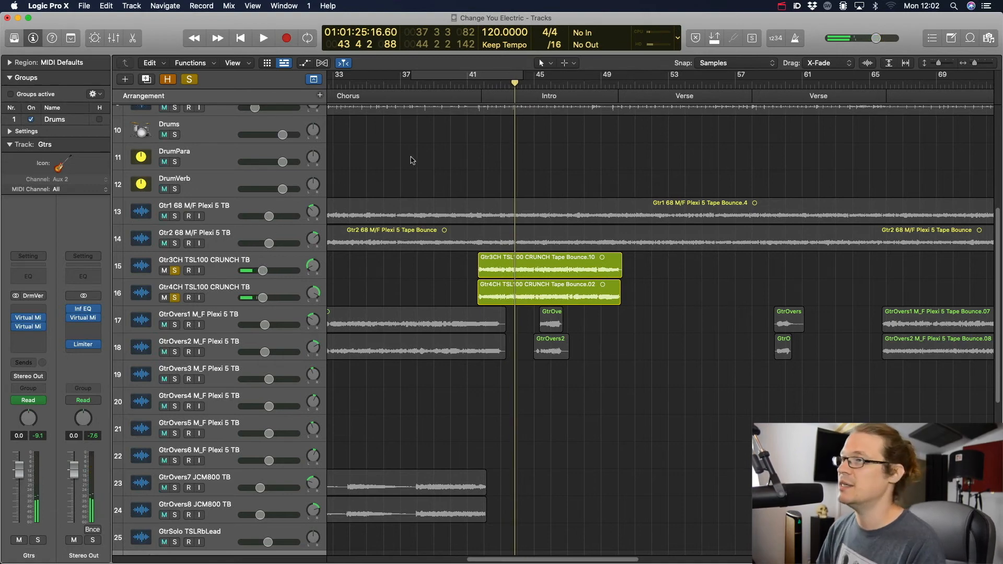
pyautogui.moveTo(176, 271); pyautogui.dragTo(176, 297)
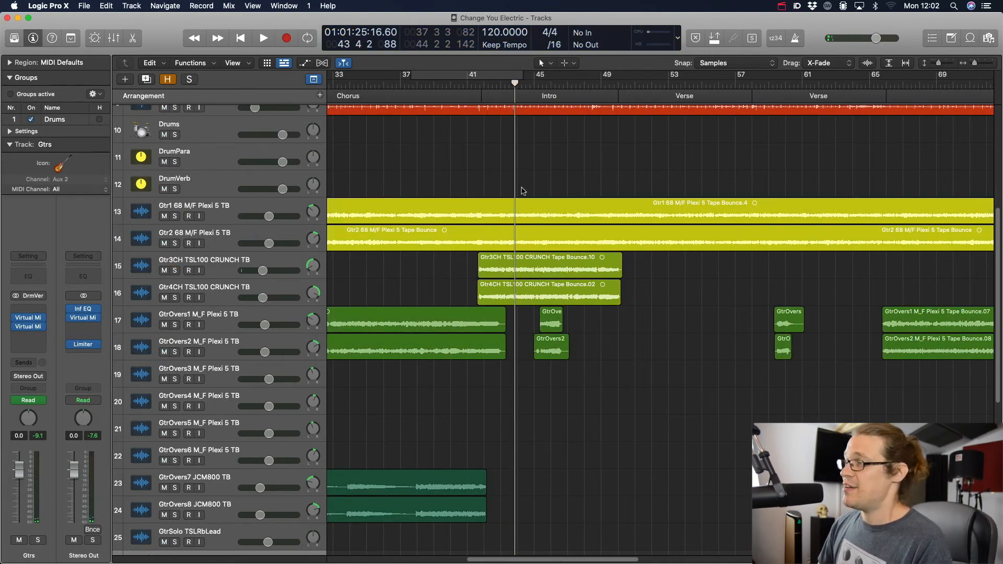
# - Return to the Gtrs bus, then show and hide the track automation, leaving the tracks at a larger height
pyautogui.scroll(-12, 520, 192)
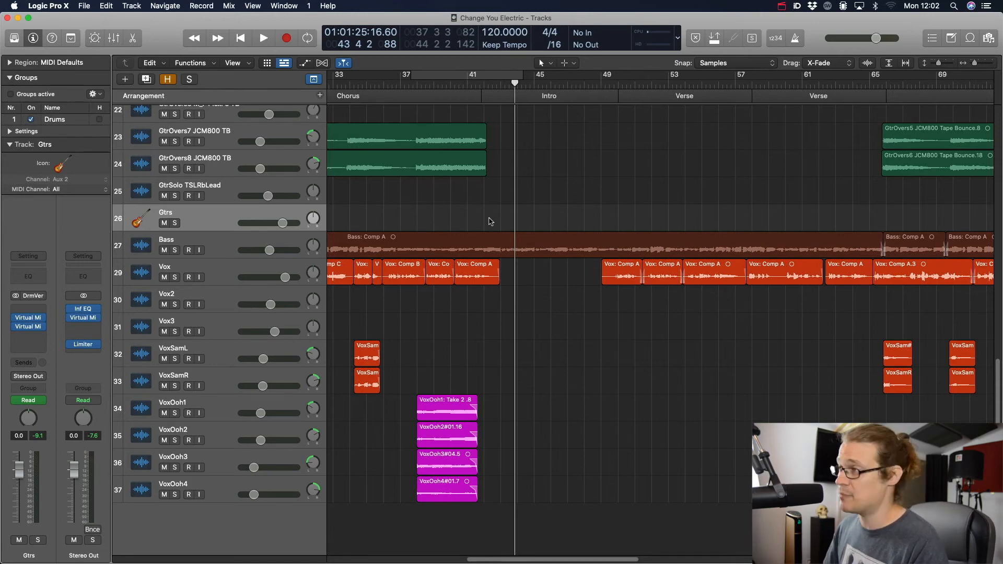
pyautogui.press('a')
pyautogui.press('a')
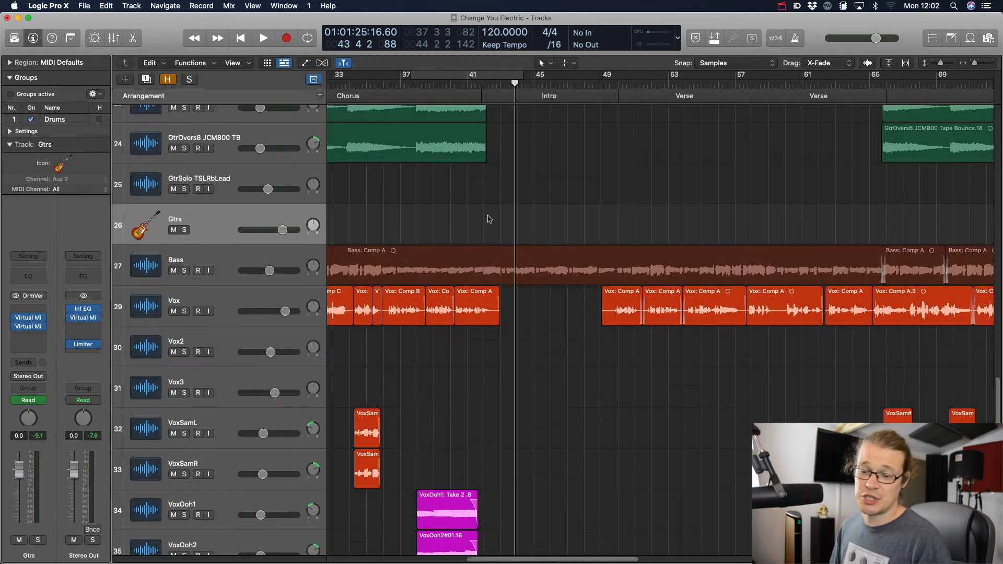